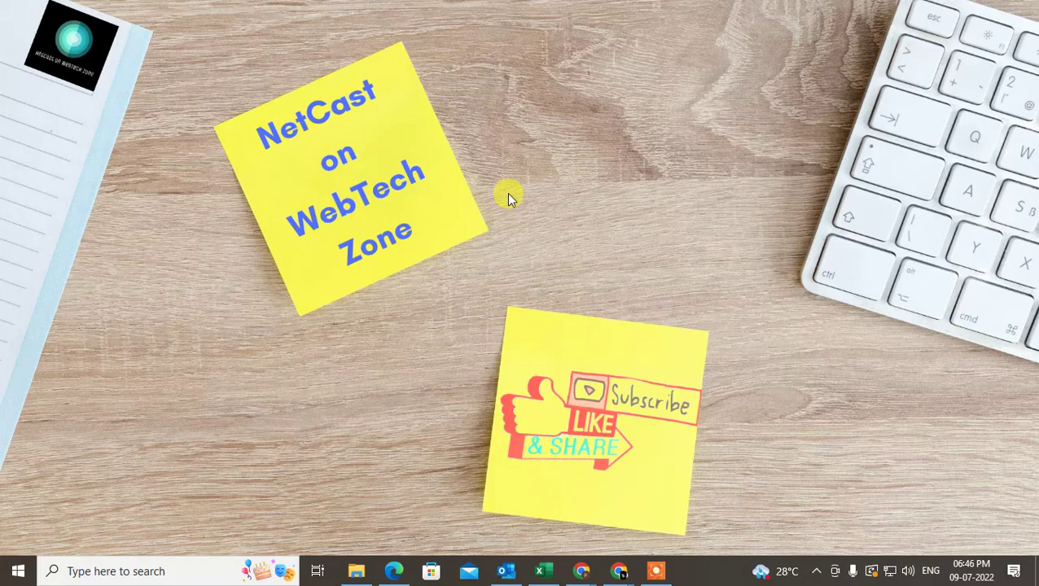
right_click(525, 100)
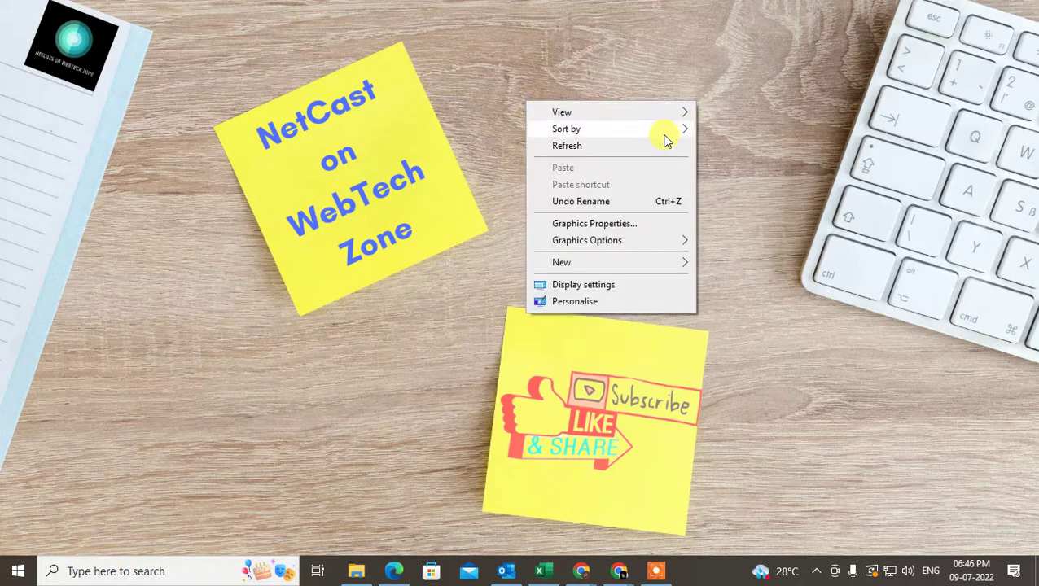
click(564, 147)
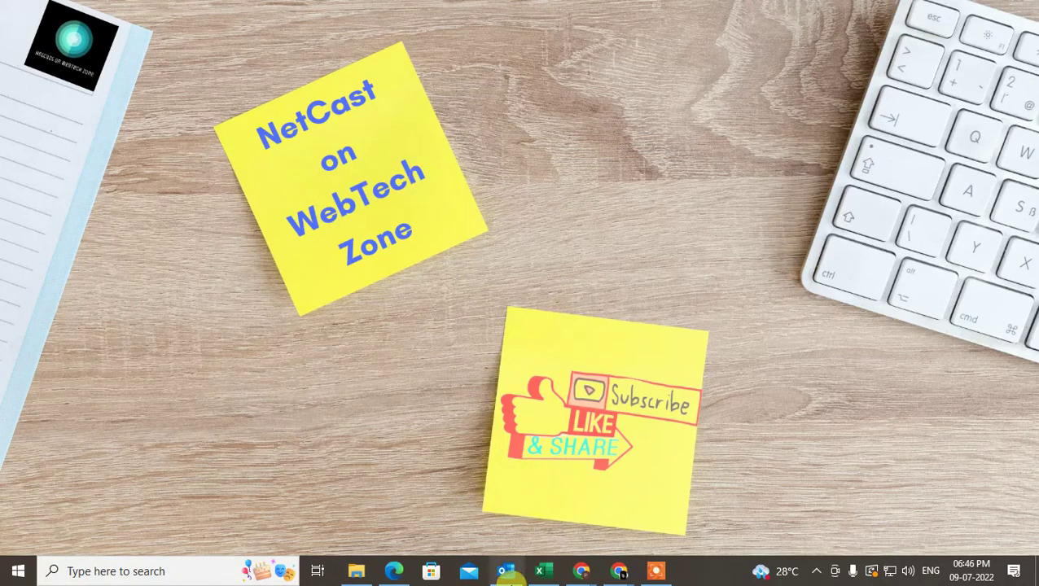
Switch to Outlook, open the Gmail account's Inbox and look through its message list.
click(506, 573)
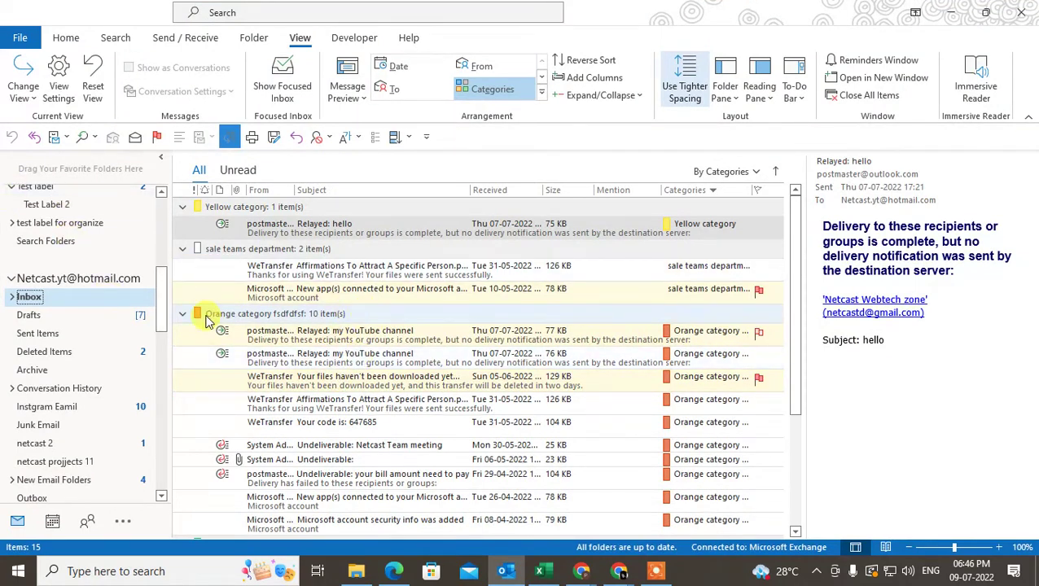
scroll(72, 324, down, 5)
click(43, 354)
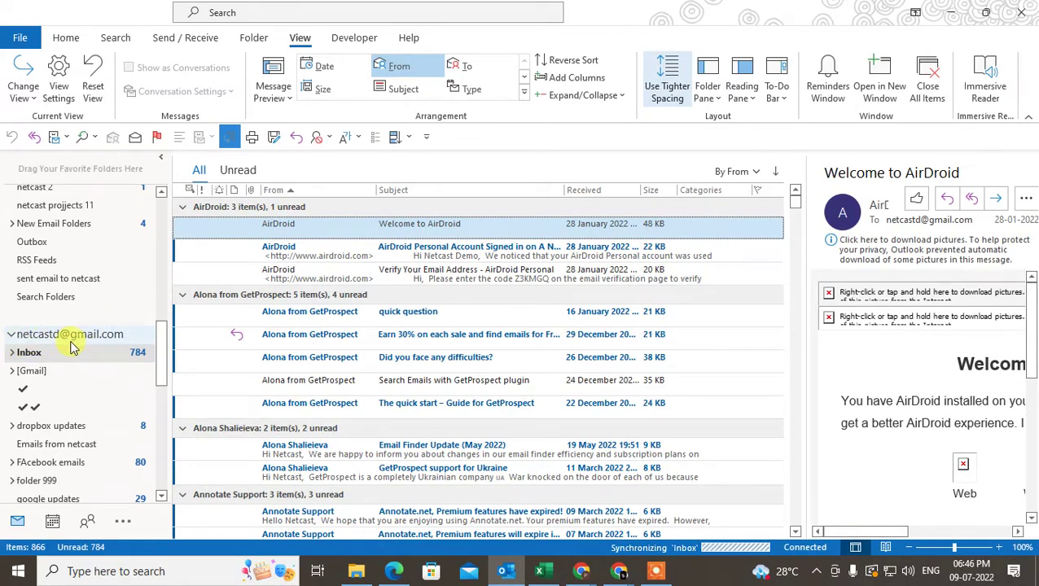
scroll(420, 333, down, 5)
scroll(415, 335, down, 3)
scroll(418, 331, up, 10)
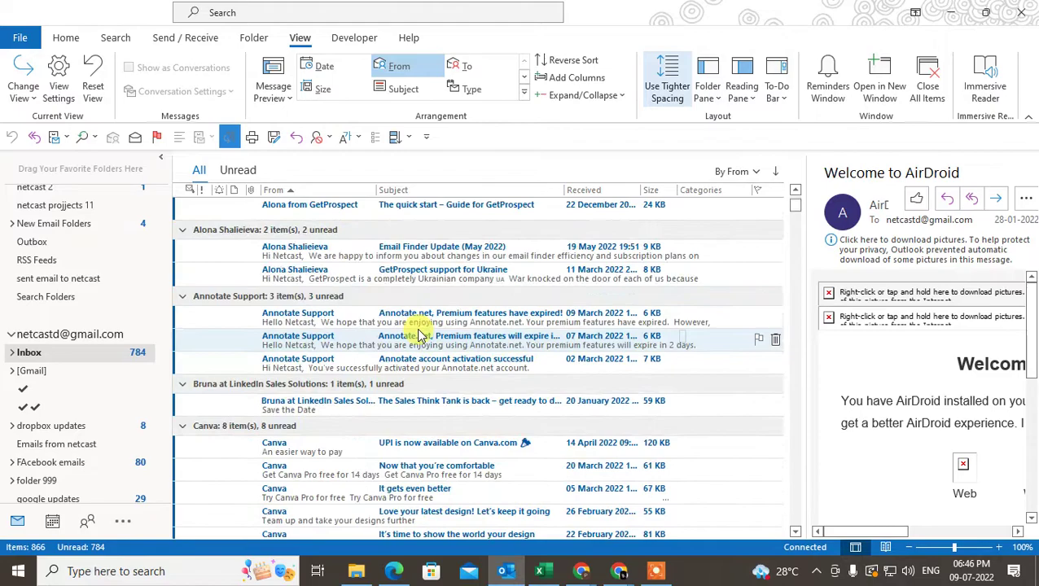
scroll(552, 326, down, 20)
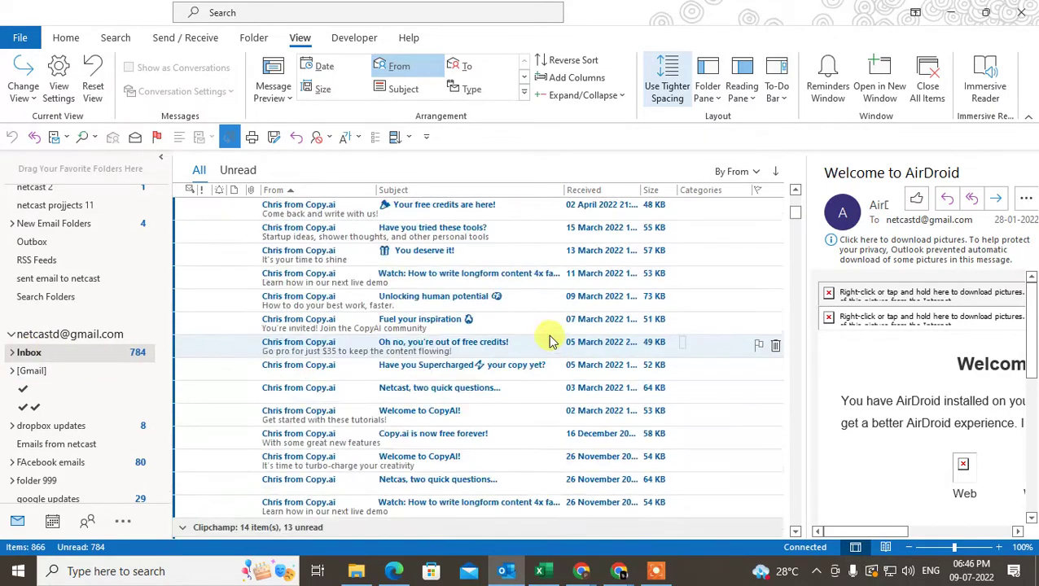
right_click(84, 356)
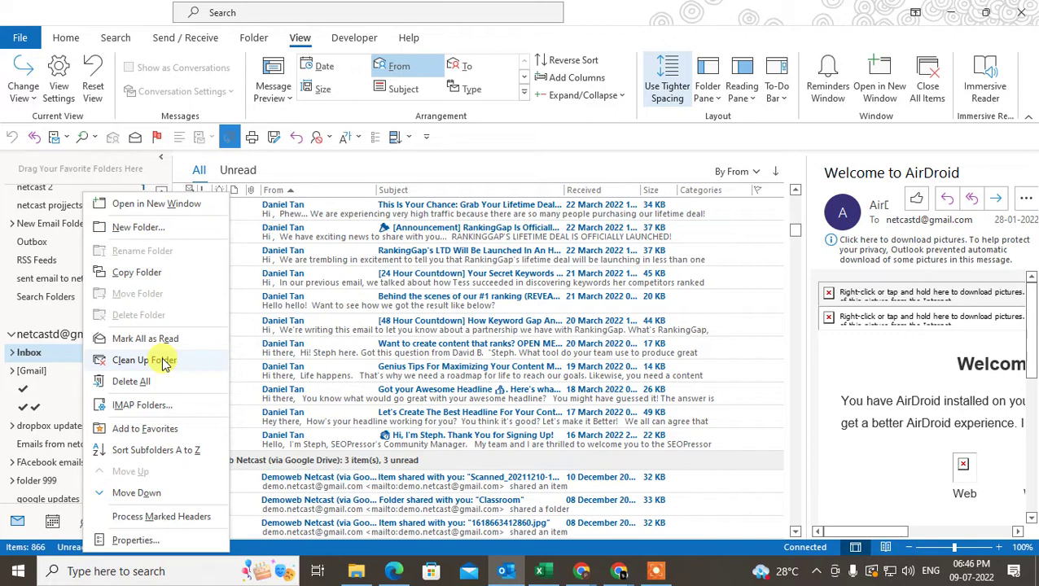
click(468, 222)
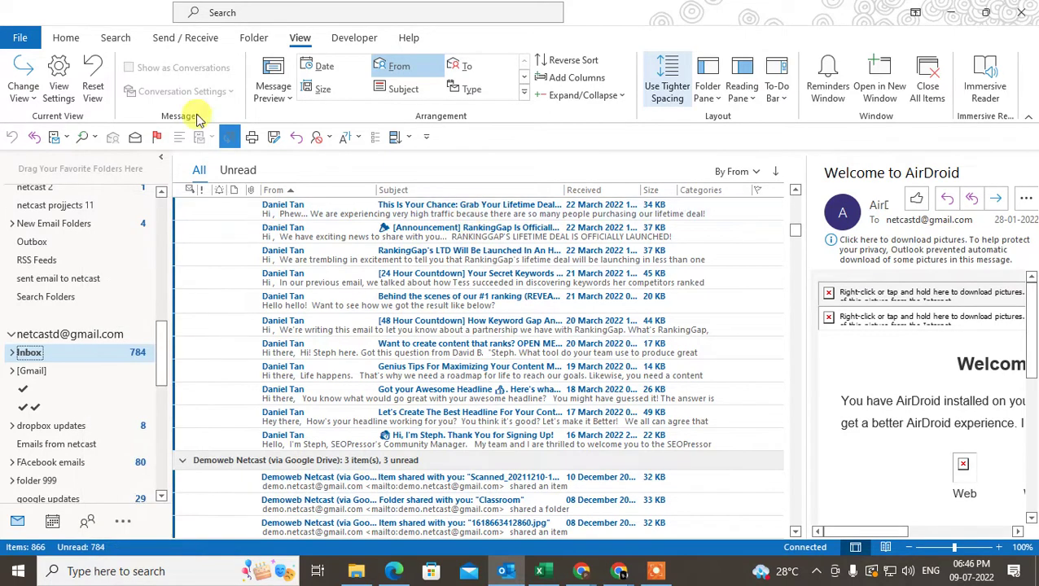
click(66, 38)
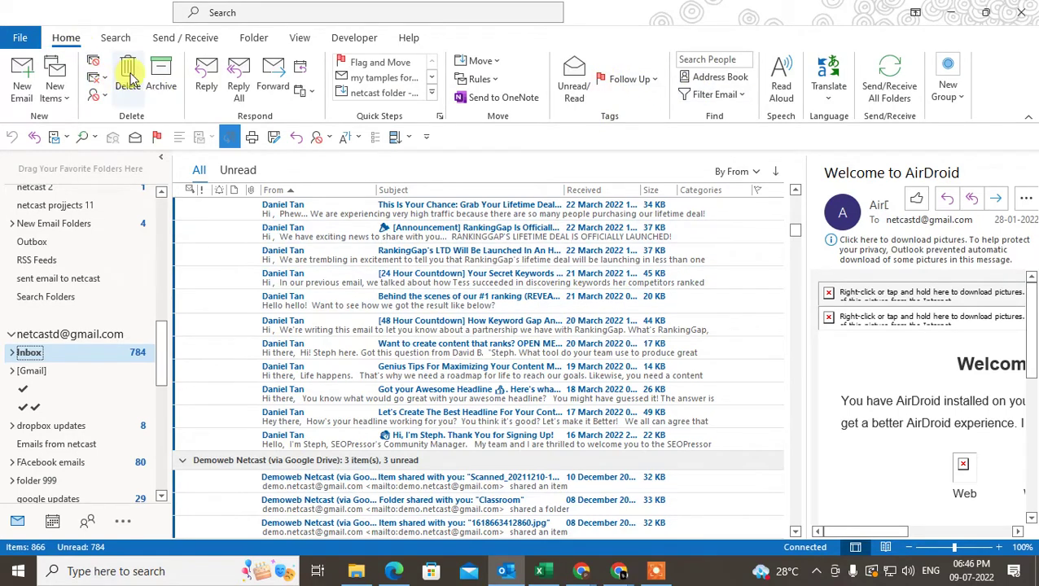
right_click(130, 75)
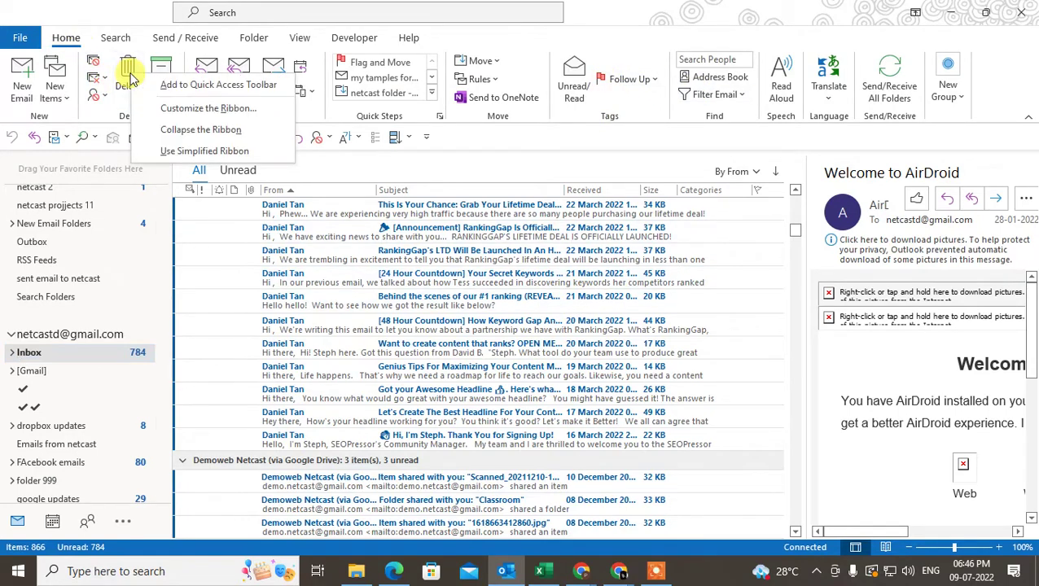
click(615, 139)
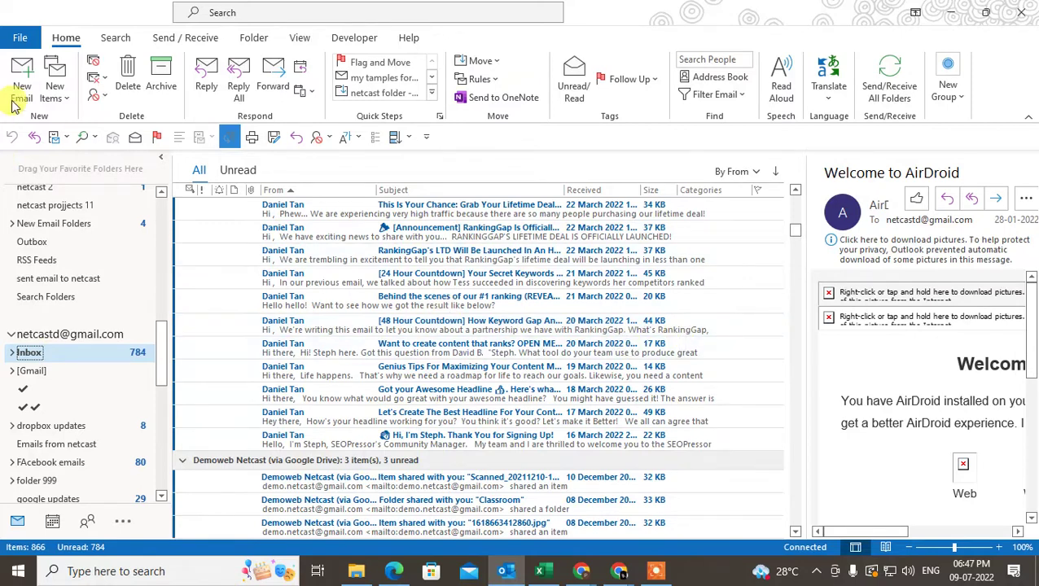
Open the sort options in the Inbox's advanced view settings and sort items first by Subject, ascending.
click(298, 38)
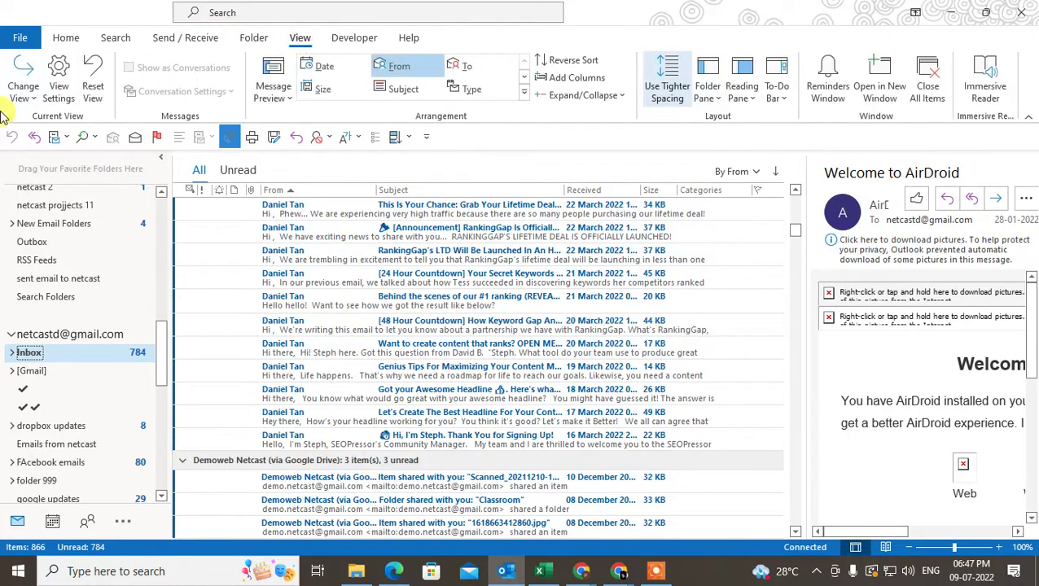
click(62, 77)
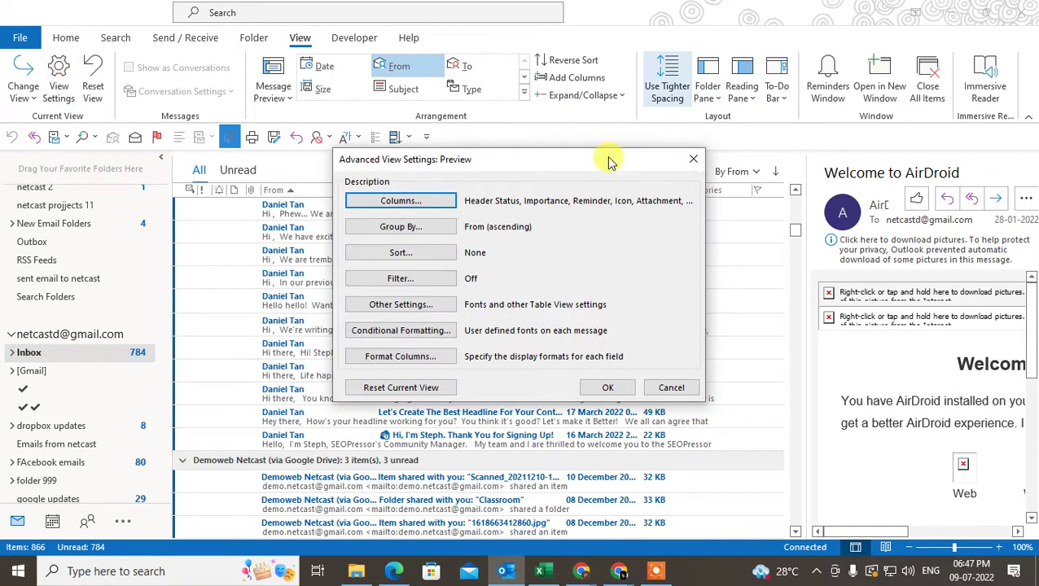
drag(610, 158, 592, 115)
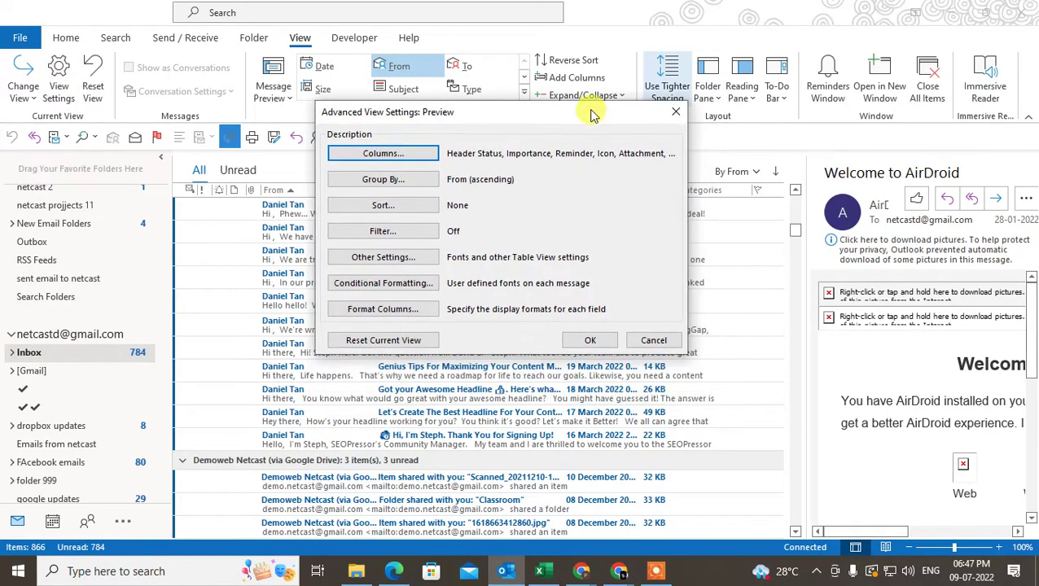
click(422, 211)
drag(525, 116, 475, 109)
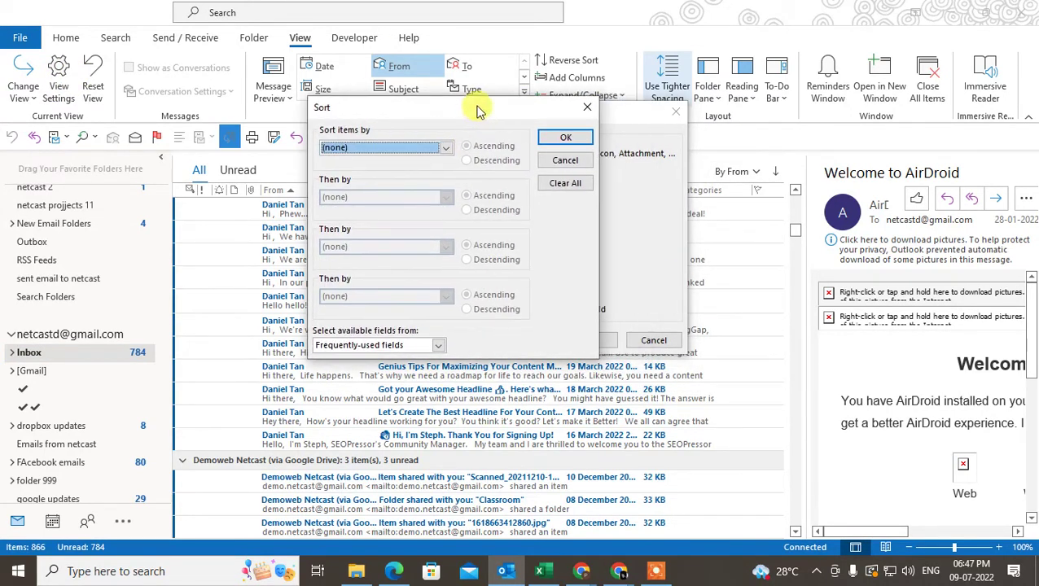
click(446, 148)
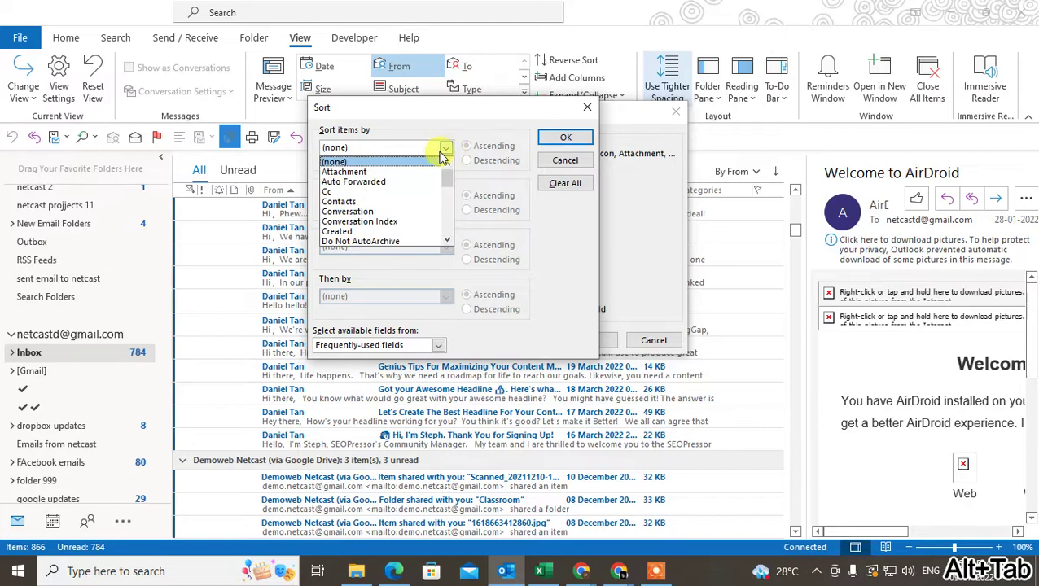
scroll(388, 200, down, 3)
scroll(383, 212, down, 3)
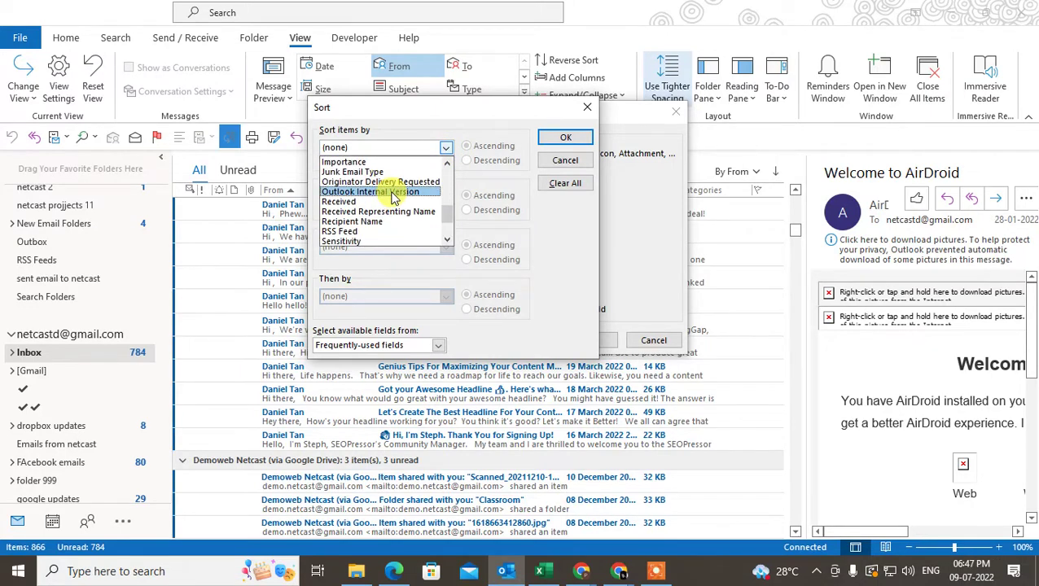
scroll(377, 228, down, 1)
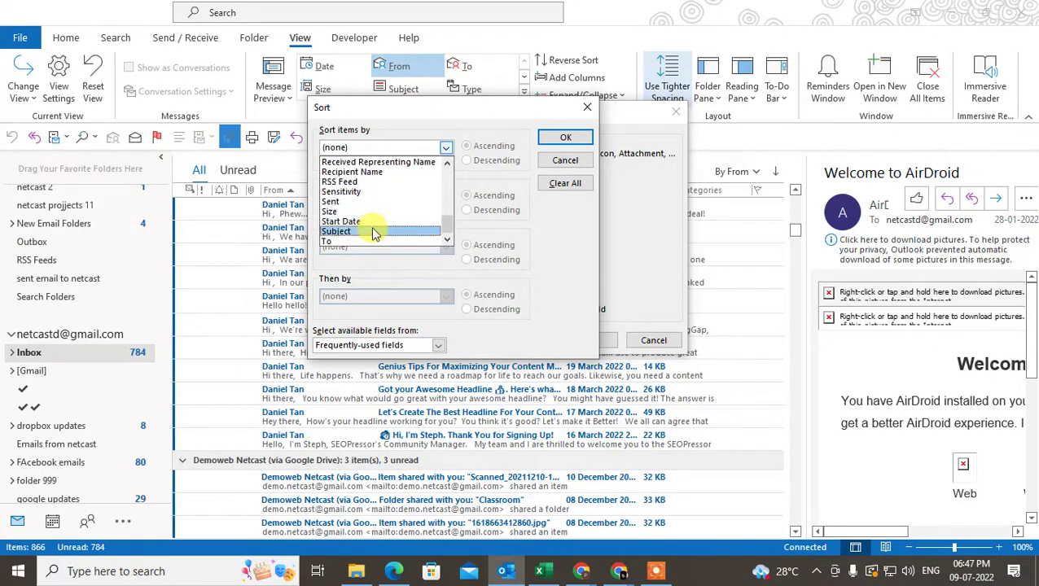
click(371, 233)
click(486, 150)
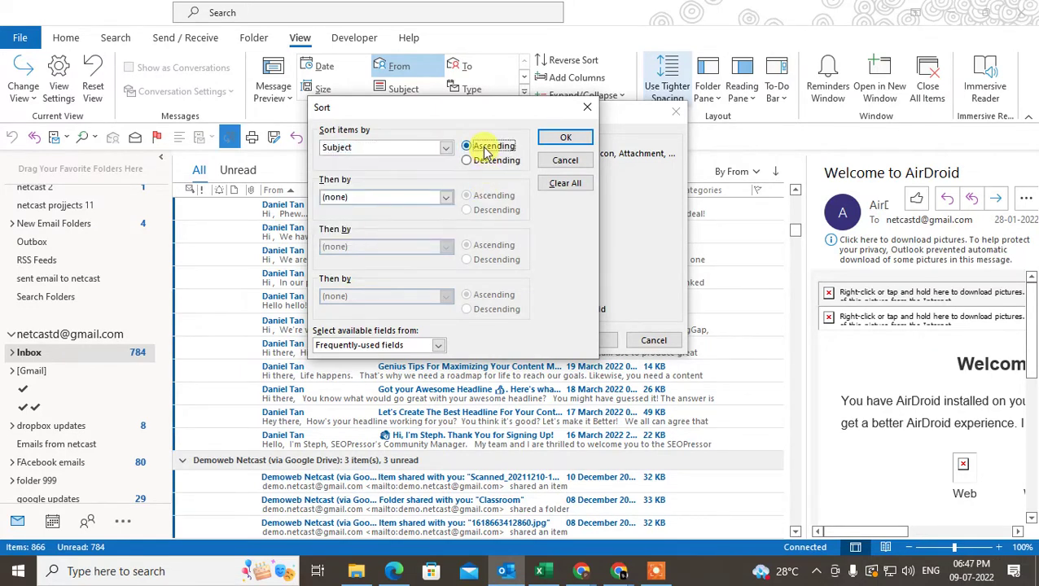
Set the second sort field to Received.
click(445, 197)
scroll(399, 263, down, 2)
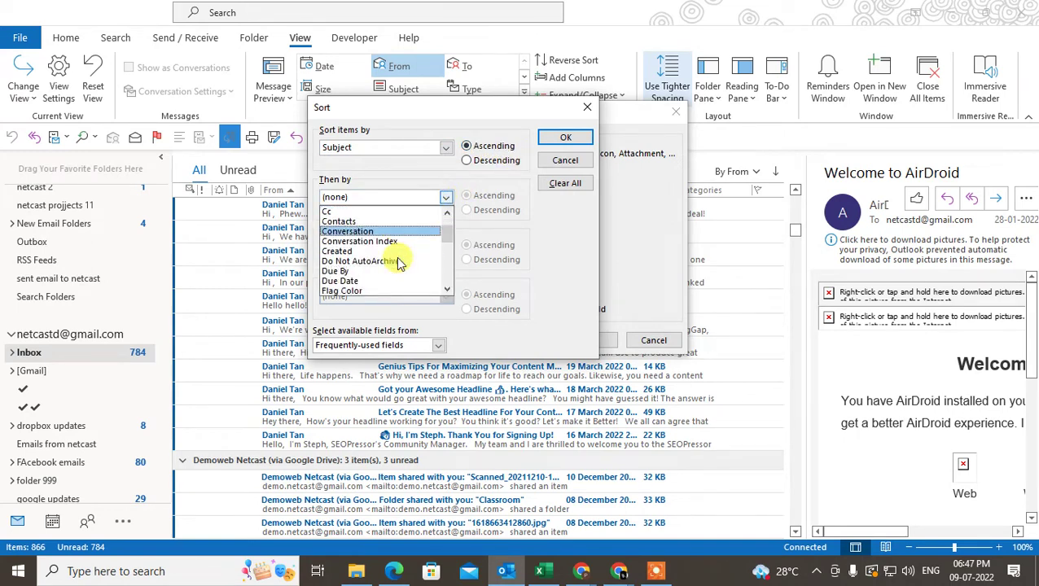
scroll(399, 260, down, 7)
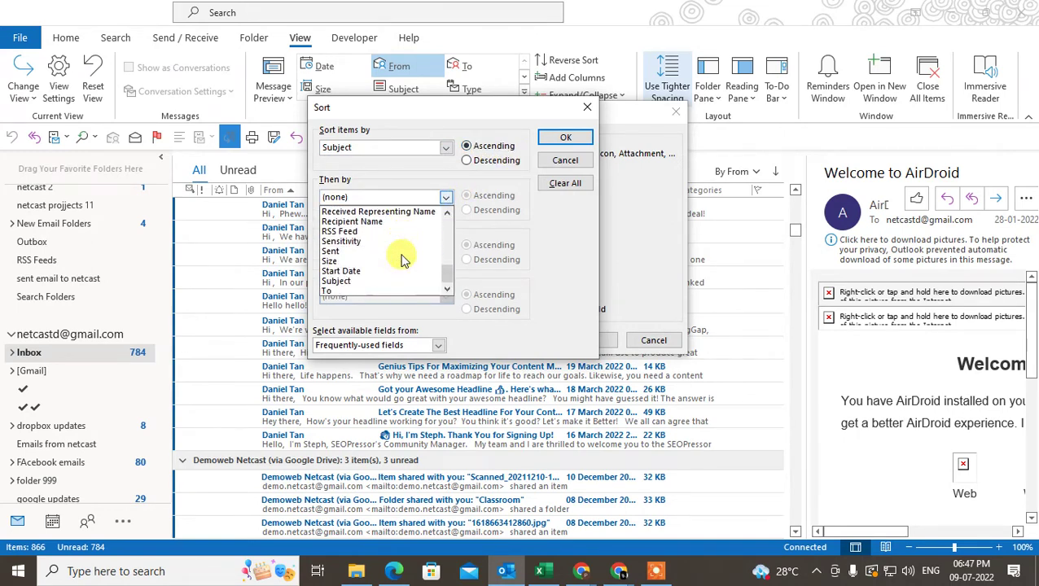
scroll(403, 258, up, 3)
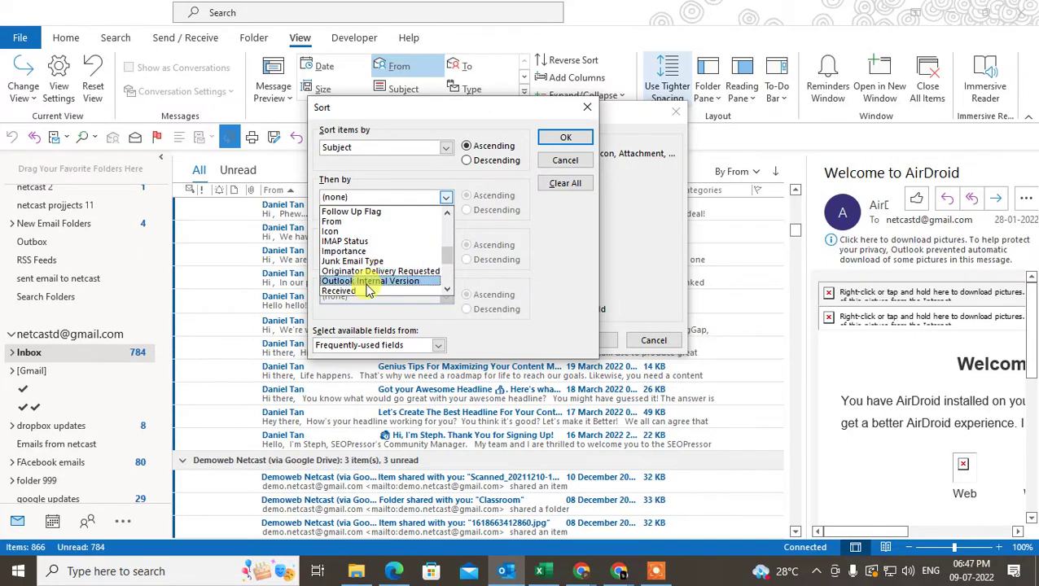
click(366, 282)
click(360, 197)
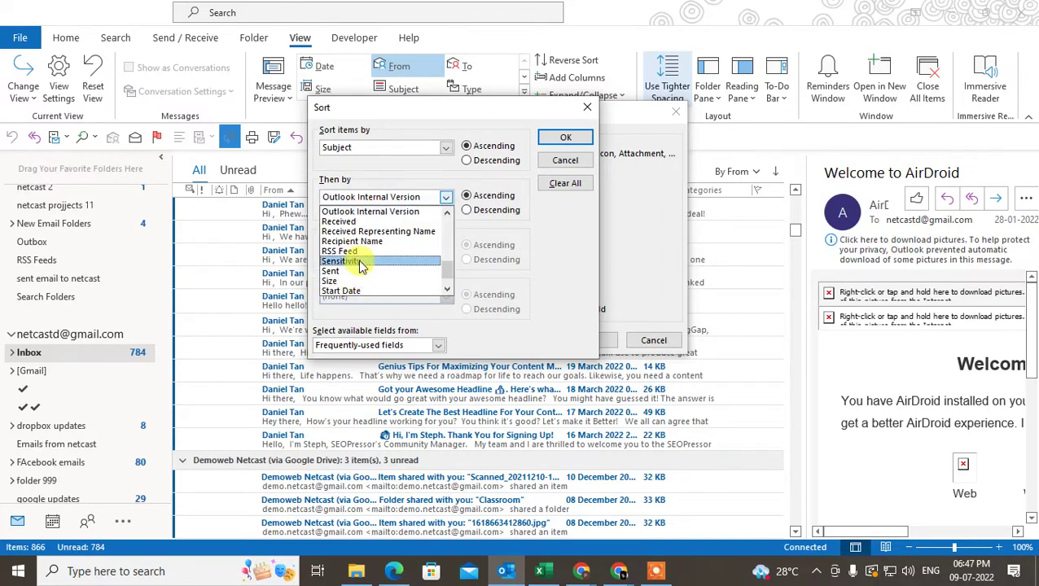
click(350, 221)
Set the third sort field to From and the fourth to Attachment.
click(363, 248)
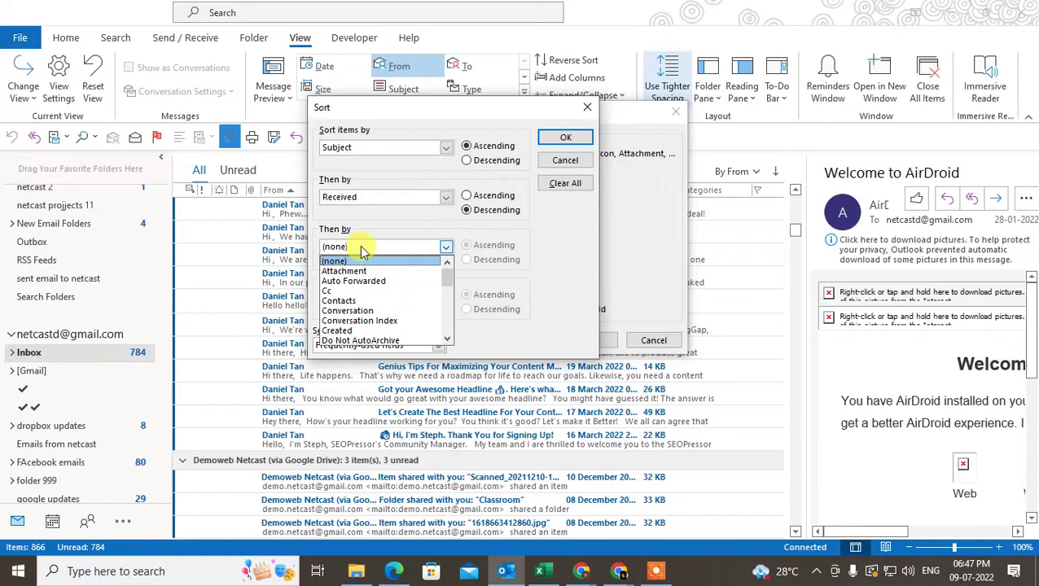
scroll(346, 297, down, 5)
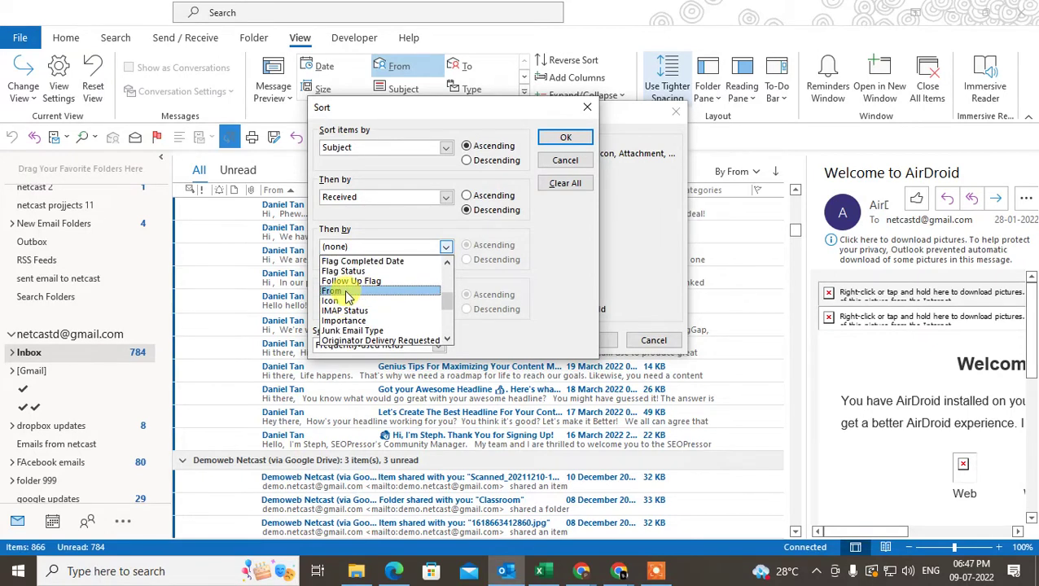
click(347, 293)
click(440, 296)
click(401, 318)
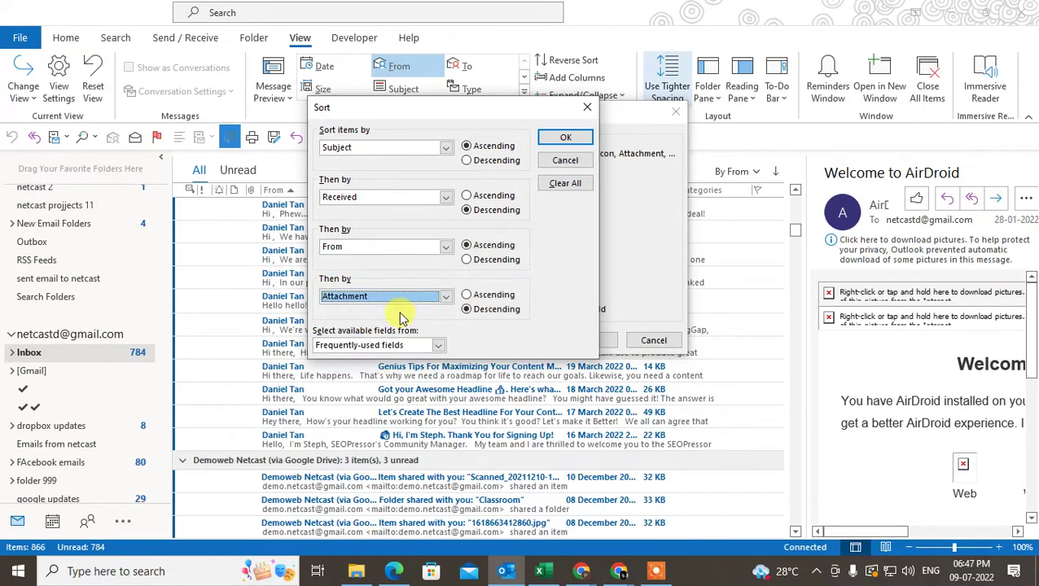
Set the Attachment, From and Received sort orders to ascending and apply the view settings.
click(467, 295)
click(469, 249)
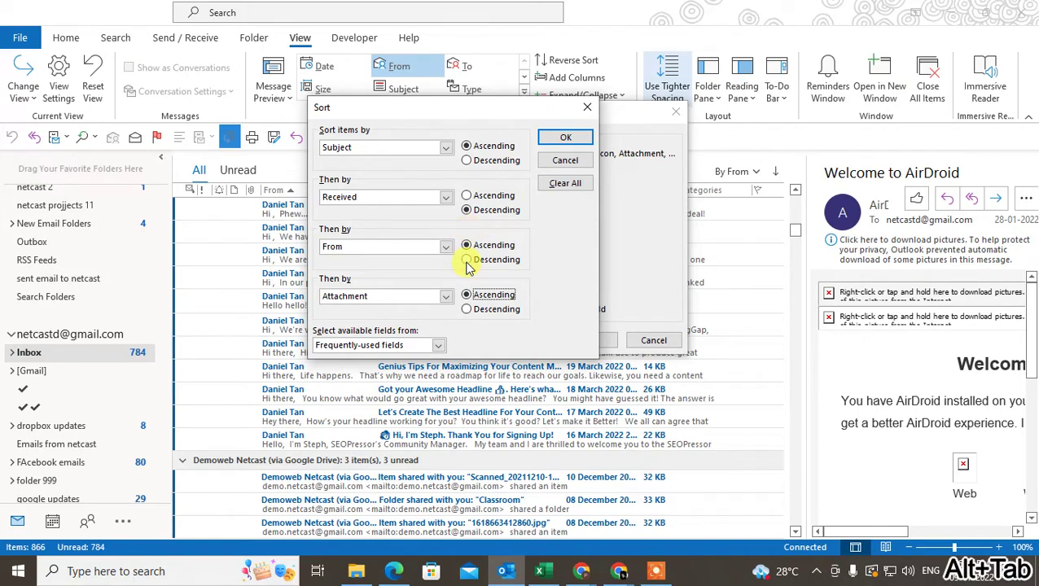
click(467, 196)
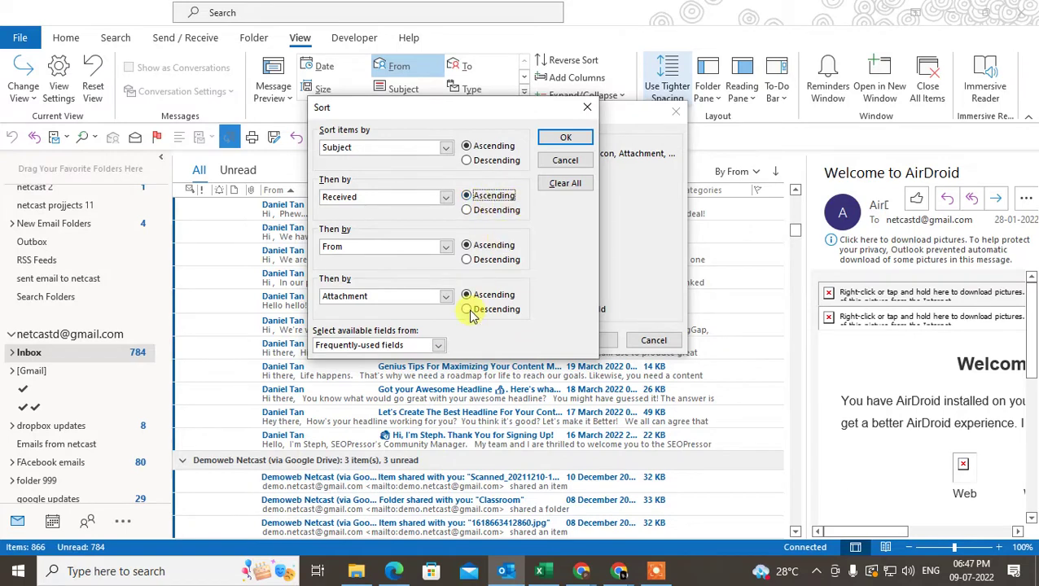
click(565, 138)
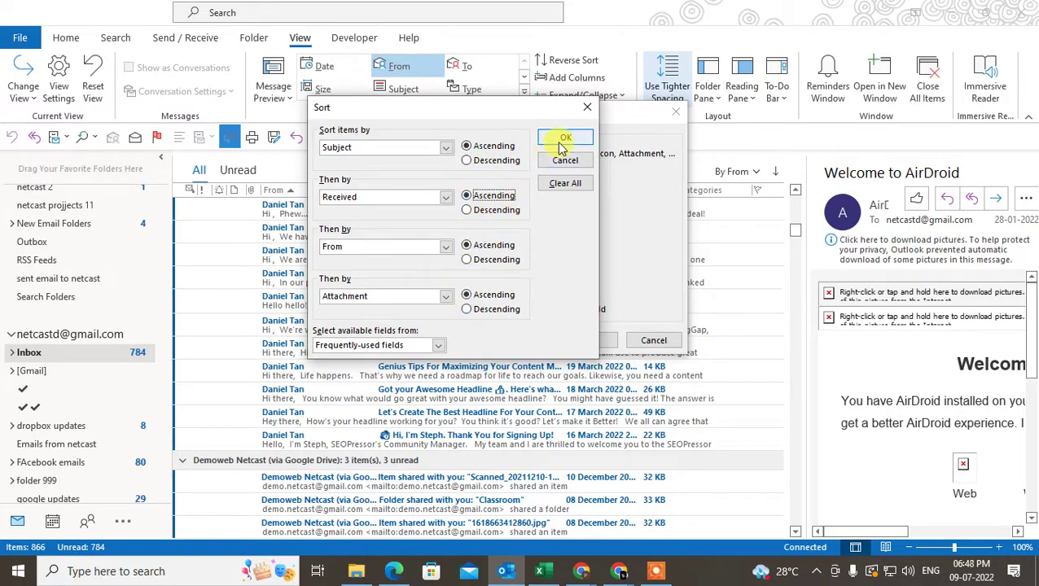
click(588, 340)
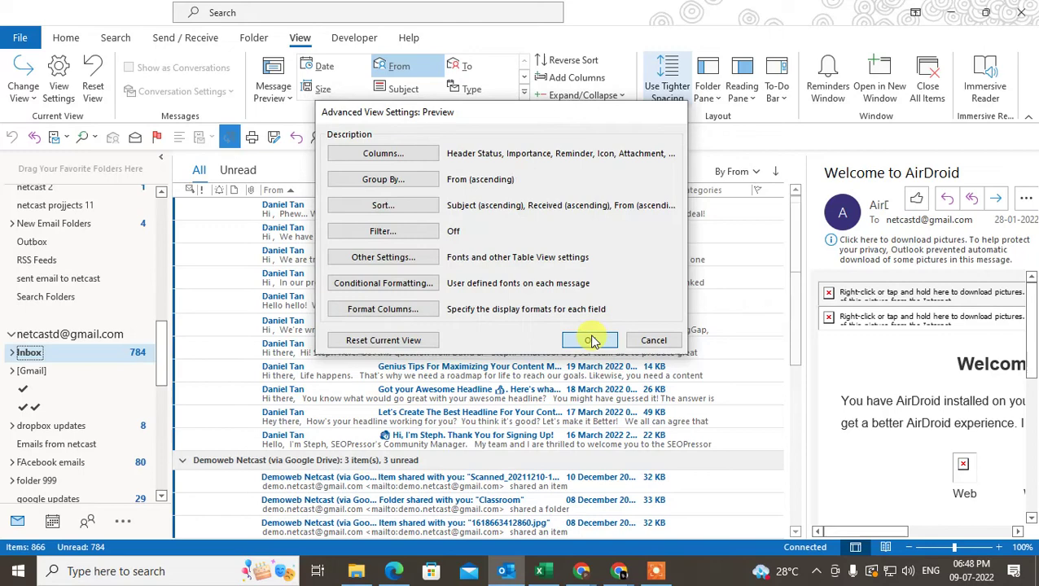
Review the message order within the Inbox's sender groups and preview the 02 April 2022 message "Your free credits are here!".
scroll(366, 262, up, 3)
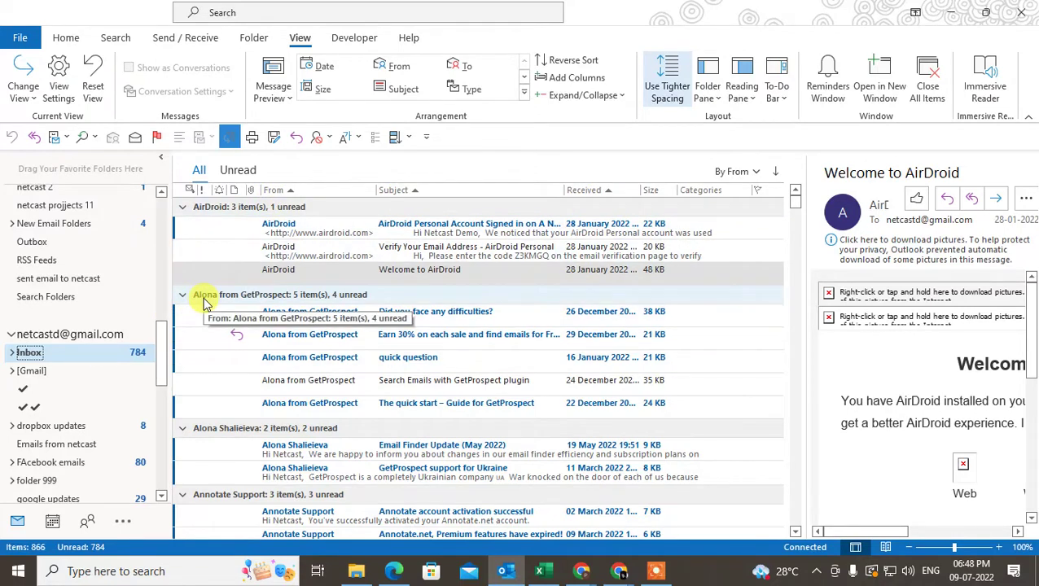
scroll(370, 302, down, 2)
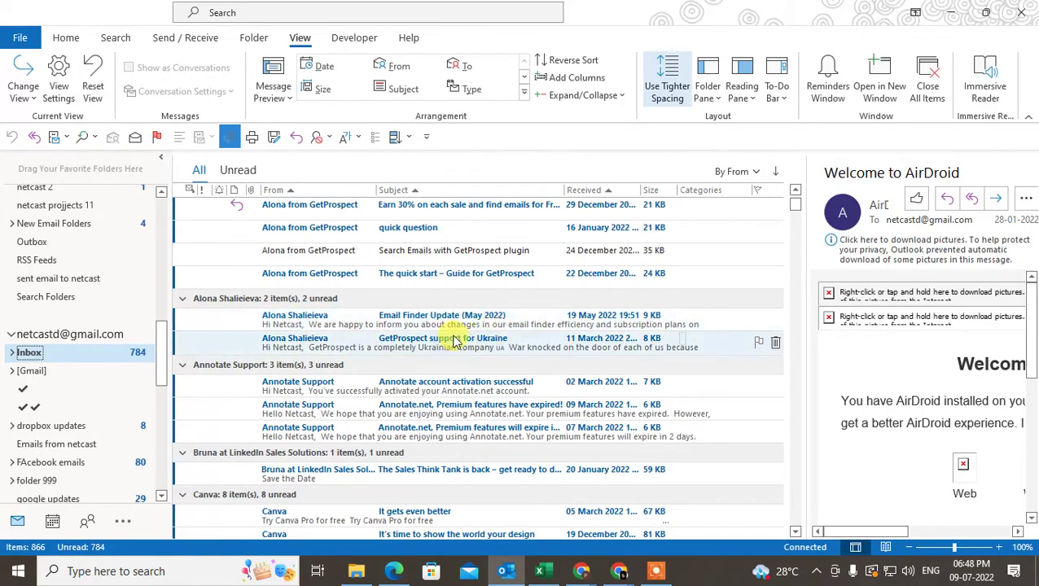
scroll(407, 301, up, 3)
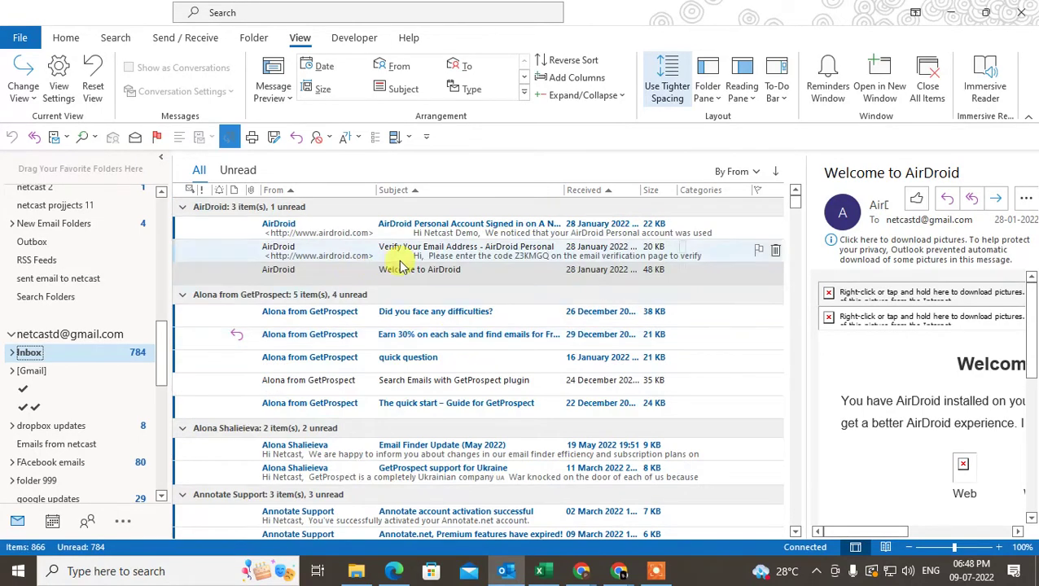
scroll(456, 277, down, 10)
scroll(518, 302, down, 5)
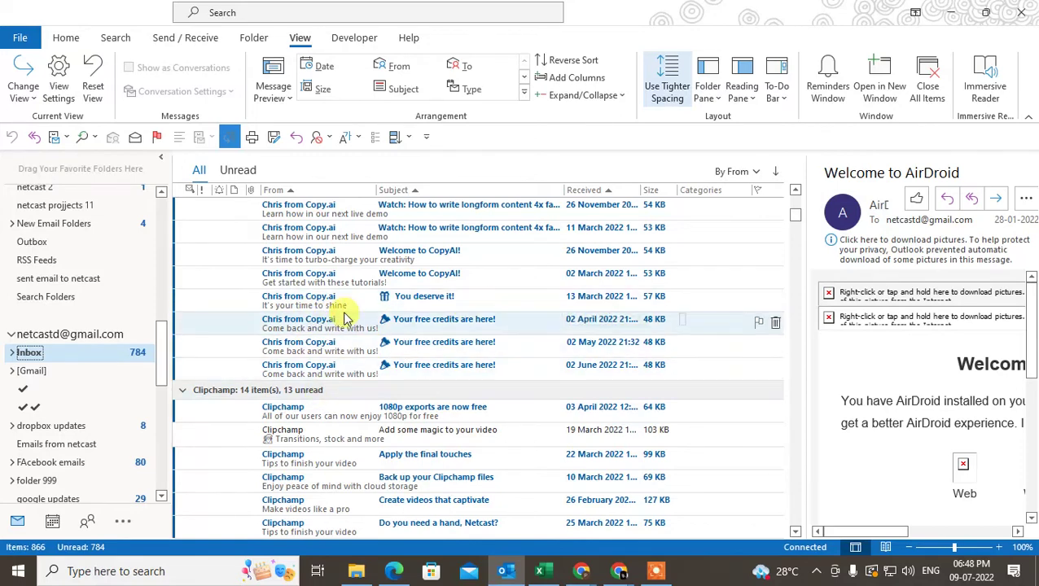
click(424, 321)
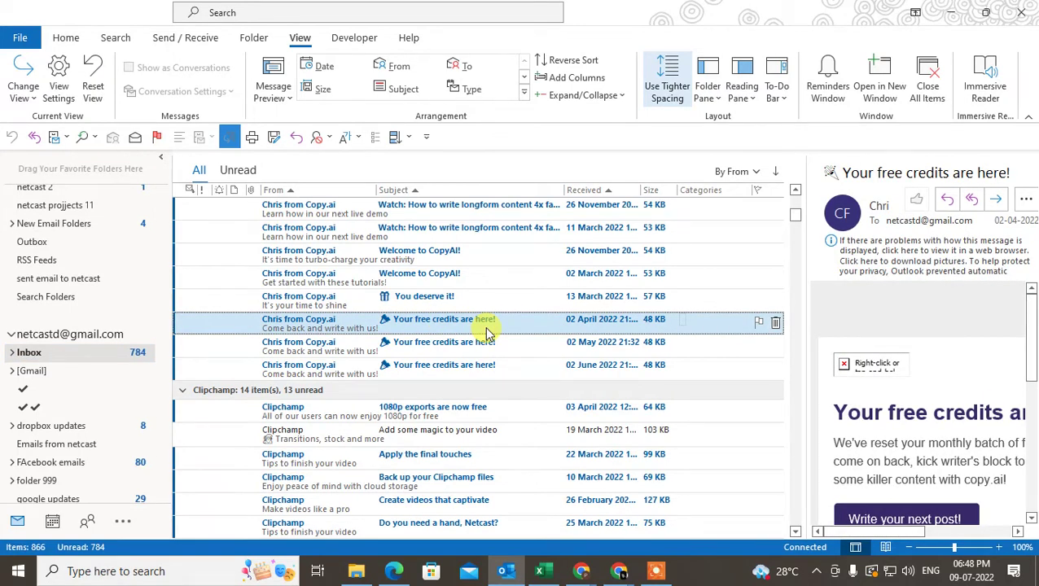
Delete the three Copy.ai messages titled "Your free credits are here!" from the Gmail Inbox.
key(shift+Down)
key(shift+Down)
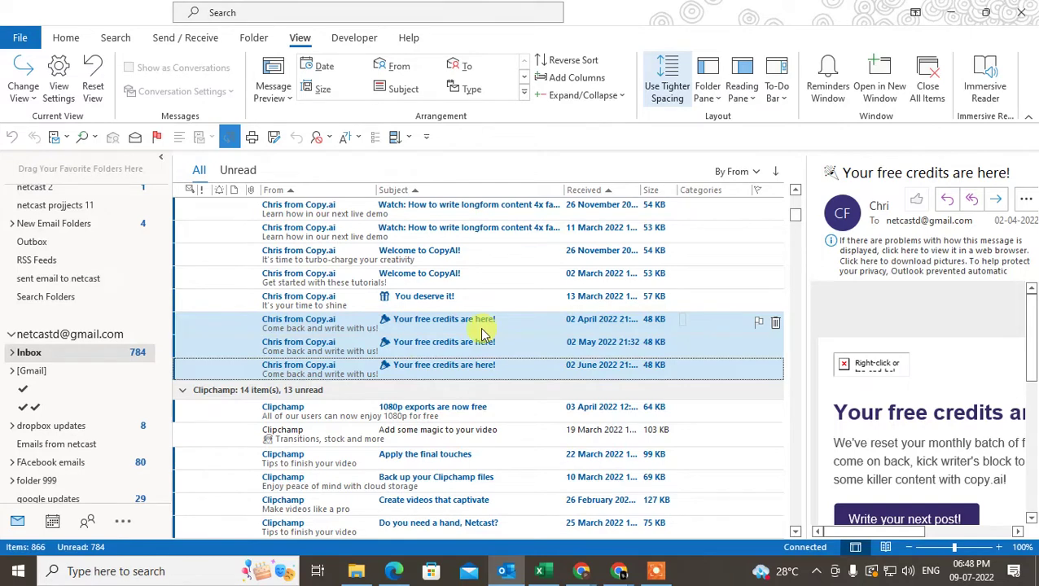
click(481, 329)
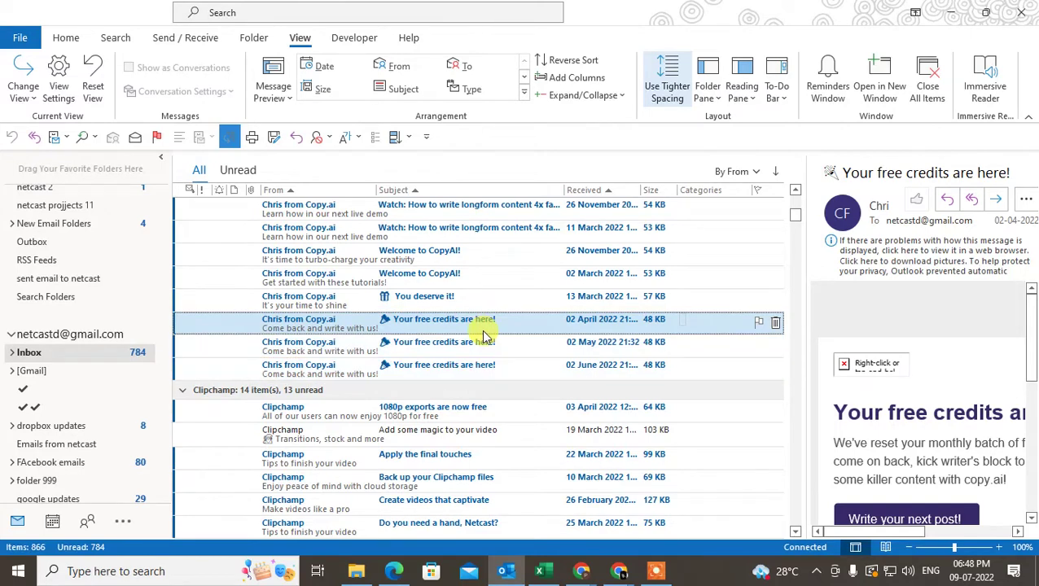
shift+click(509, 368)
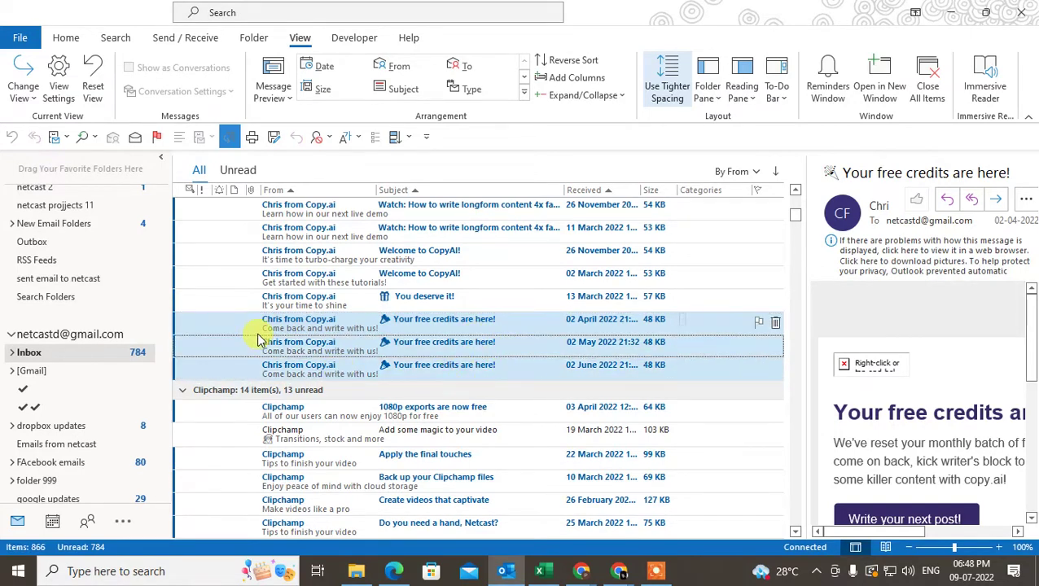
key(Delete)
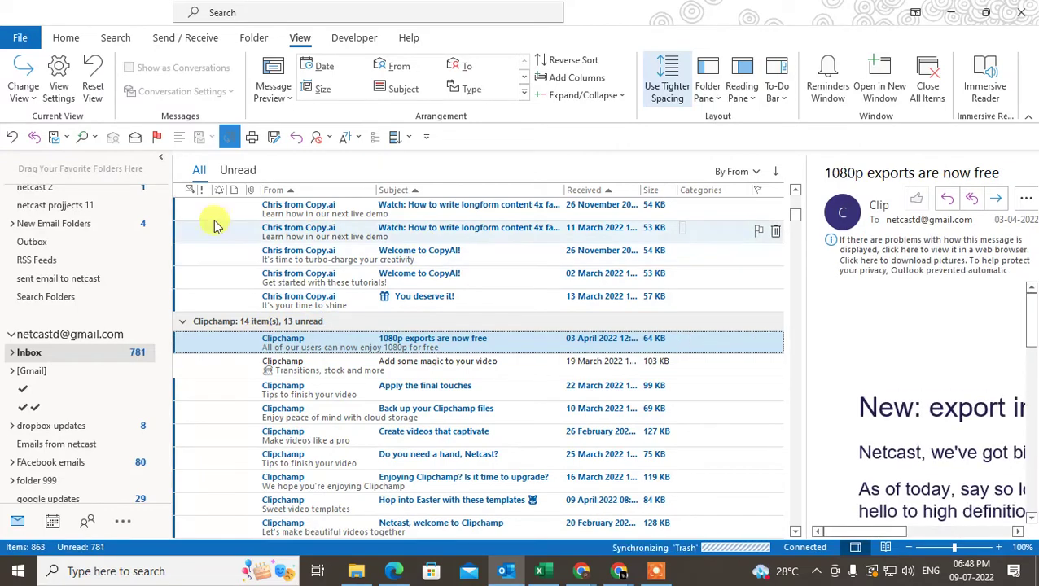
Look through the accounts' folder lists for the folder that holds deleted messages.
scroll(34, 260, down, 12)
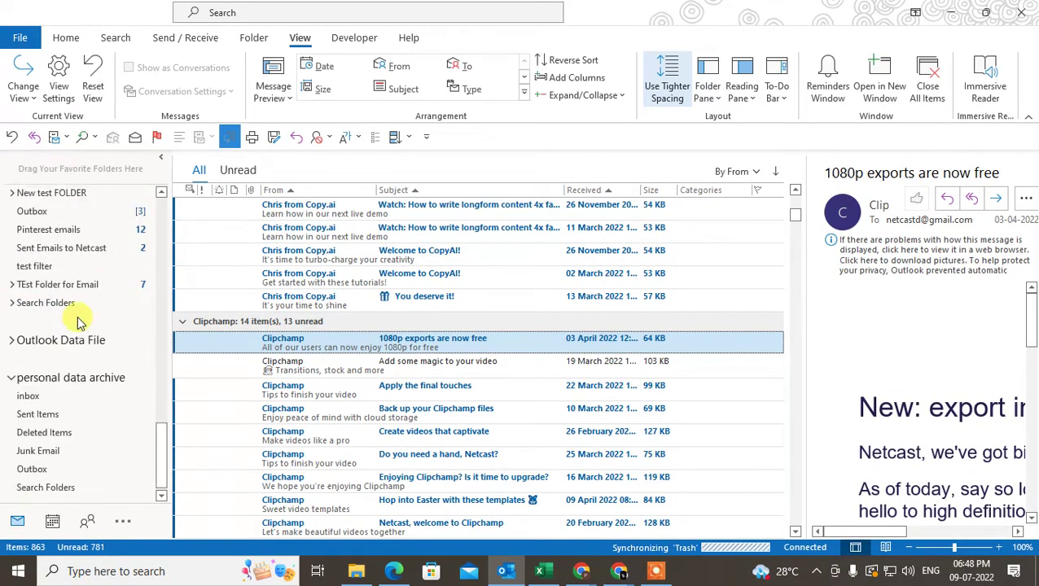
scroll(78, 317, up, 10)
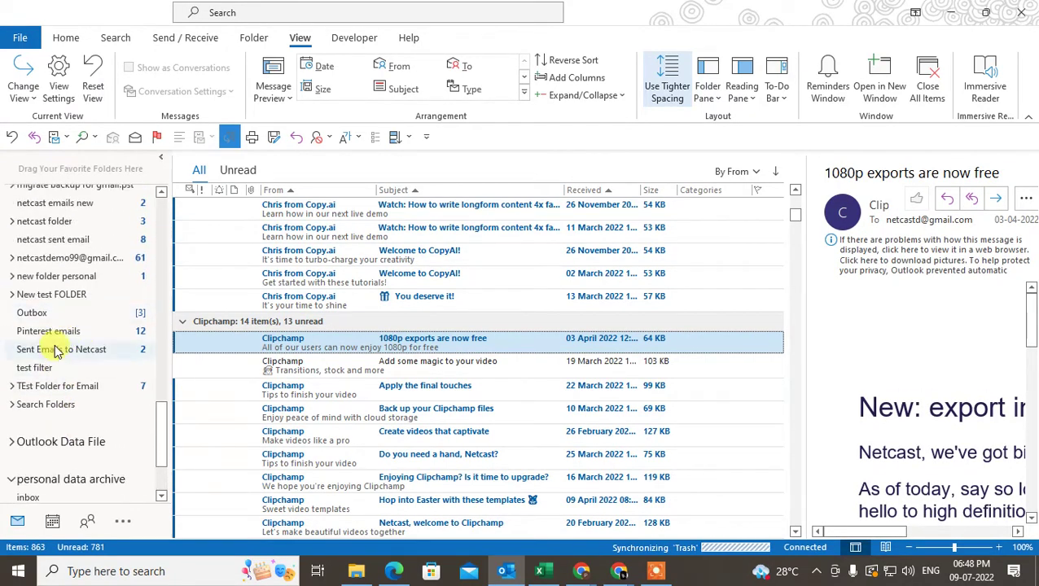
scroll(57, 346, down, 10)
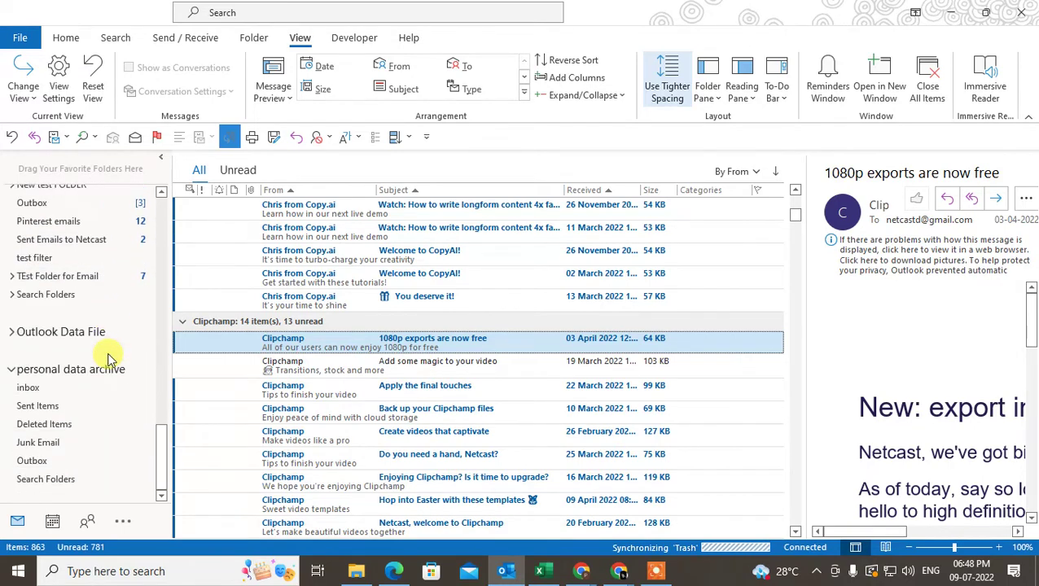
scroll(41, 296, up, 2)
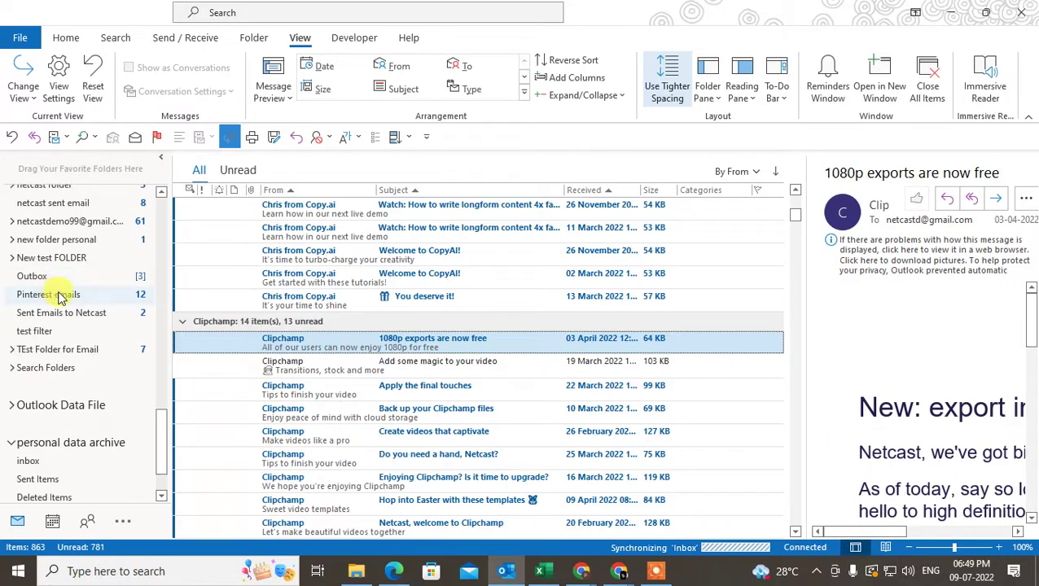
scroll(58, 297, up, 10)
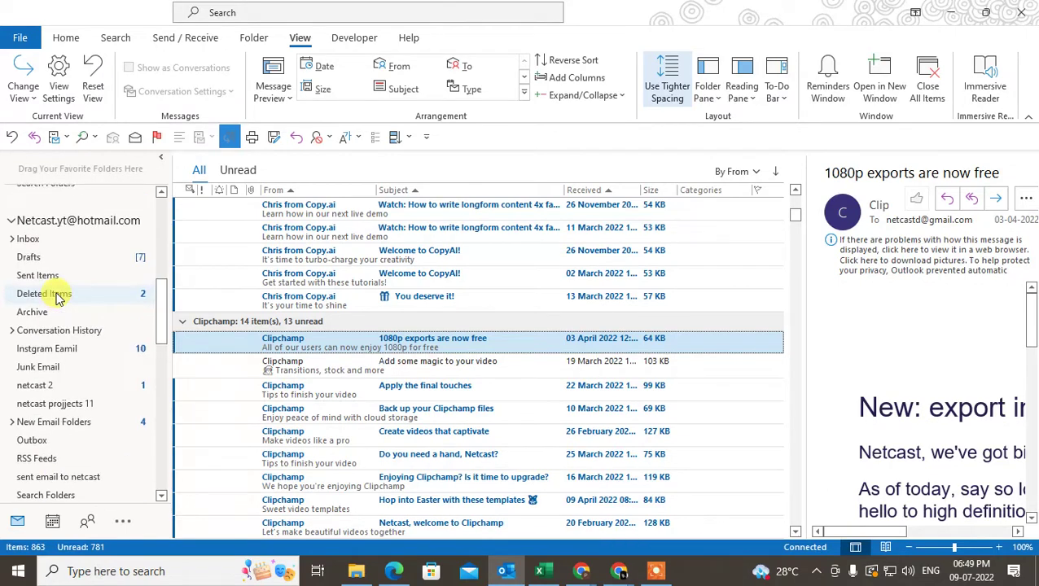
scroll(57, 298, down, 2)
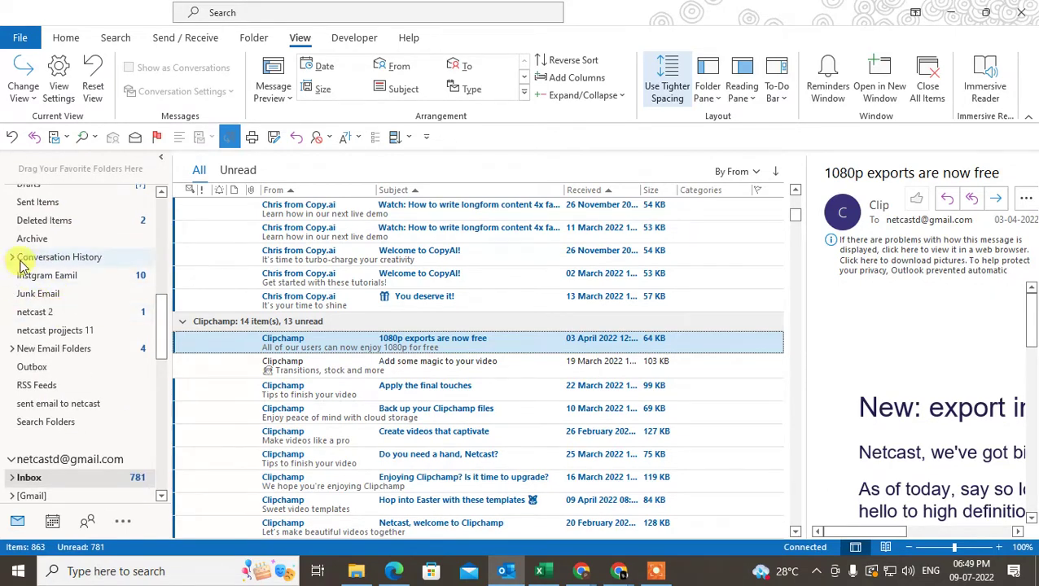
scroll(36, 358, down, 10)
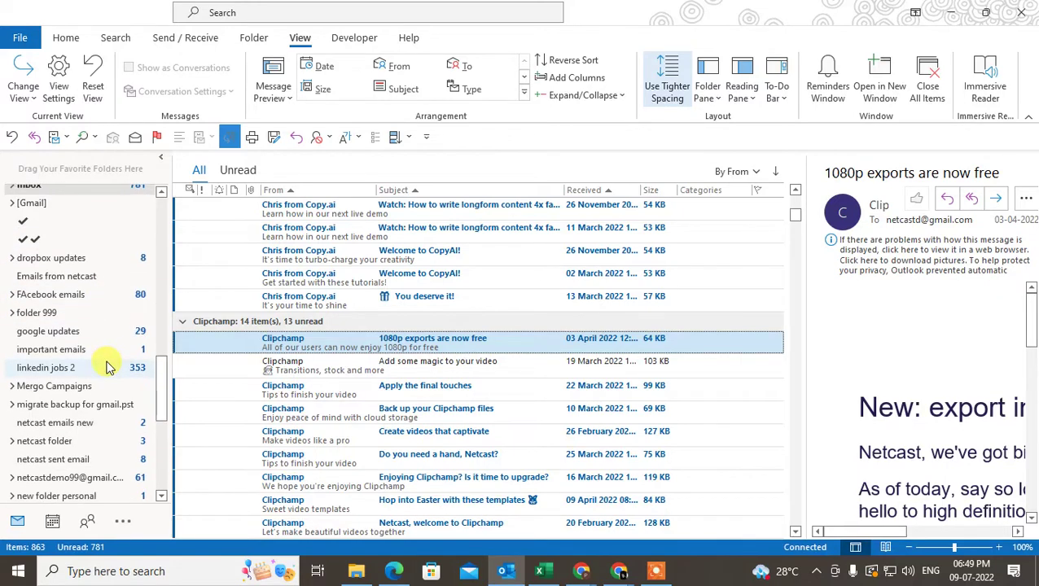
scroll(41, 432, down, 2)
scroll(46, 342, up, 4)
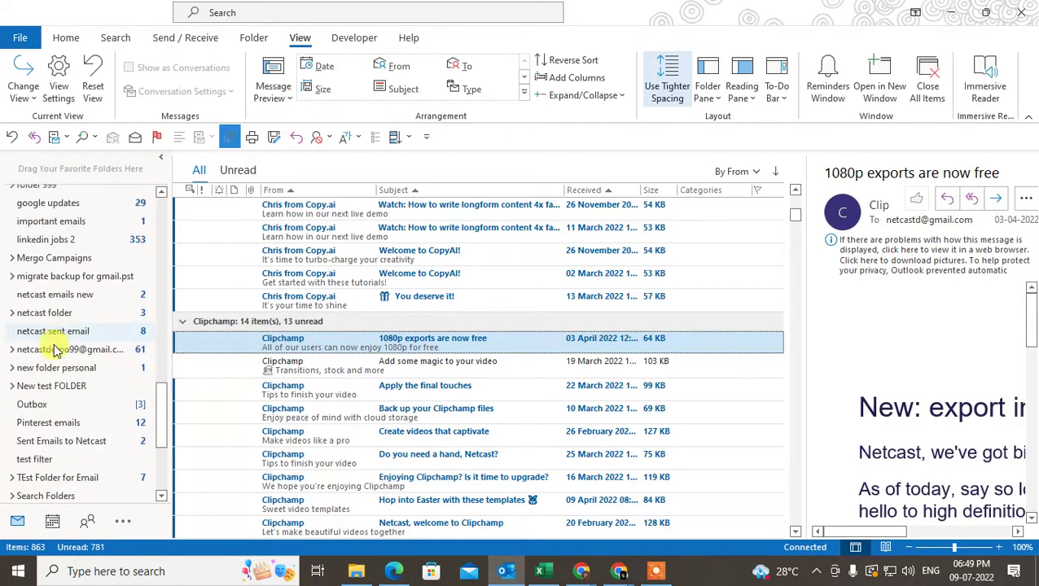
scroll(58, 348, up, 6)
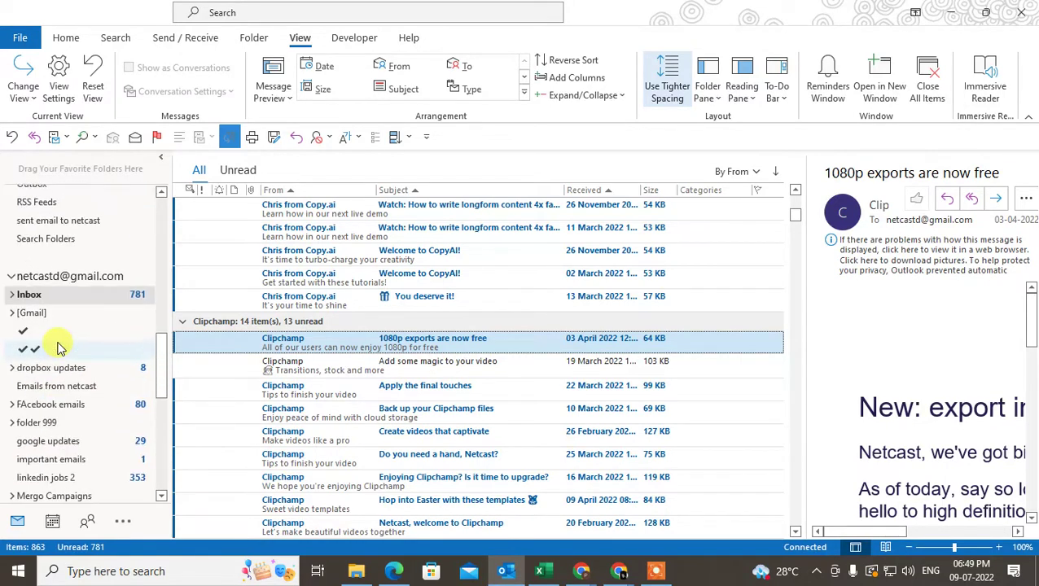
scroll(65, 342, up, 3)
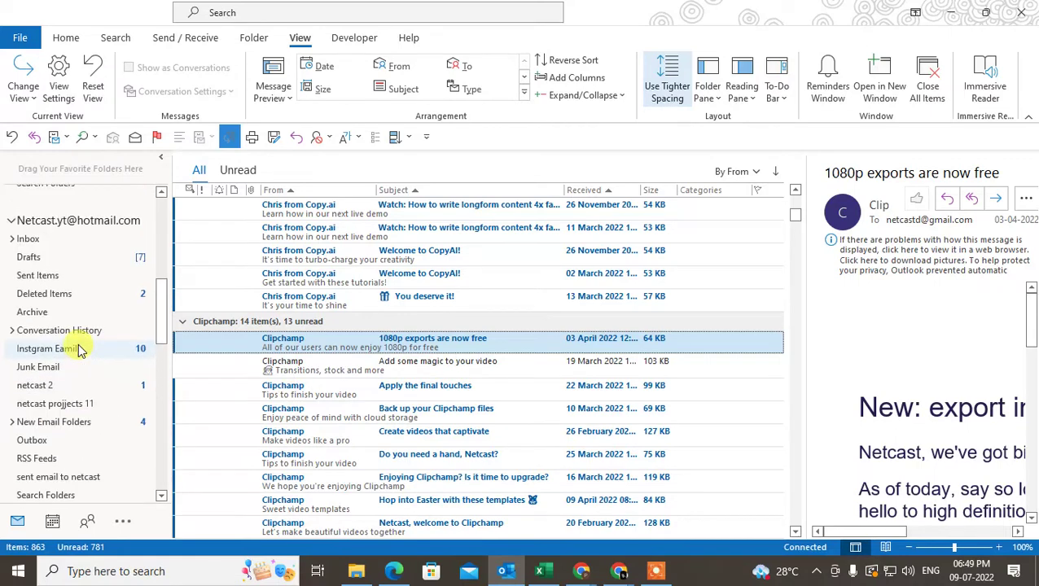
Permanently delete both drafts in the Hotmail account's Deleted Items folder and show the desktop.
click(47, 295)
click(294, 261)
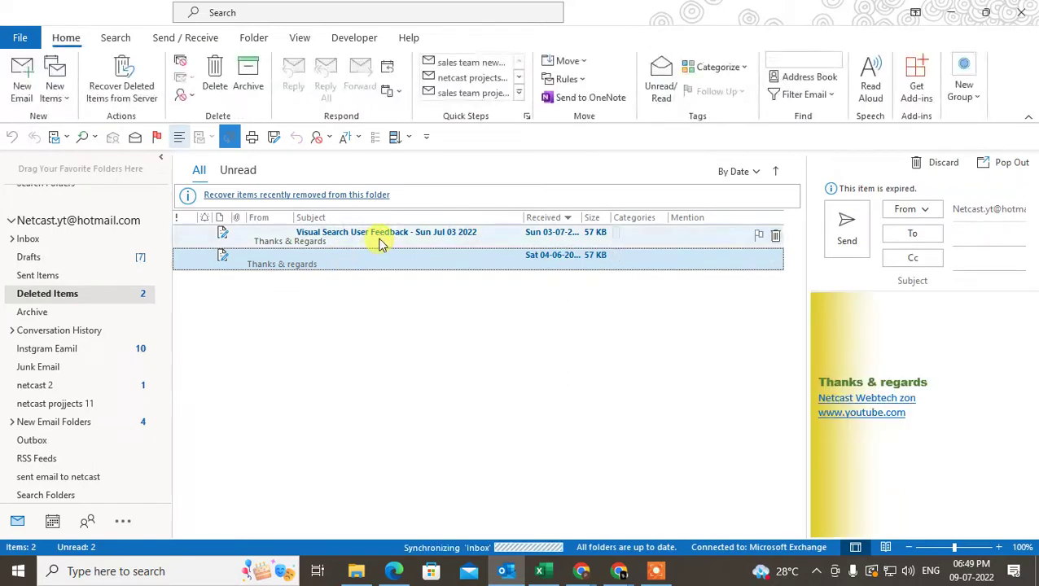
click(380, 245)
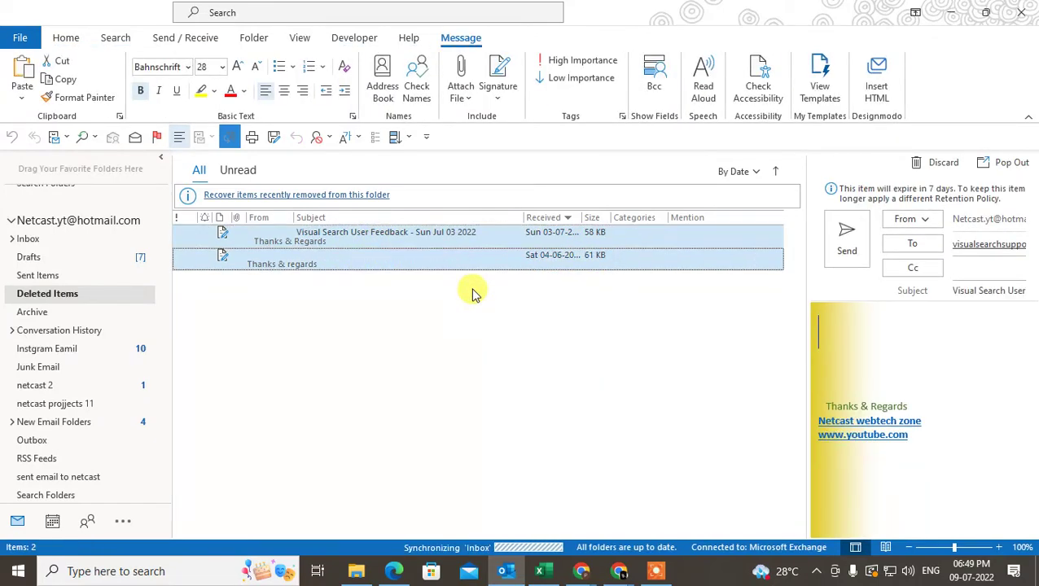
key(Delete)
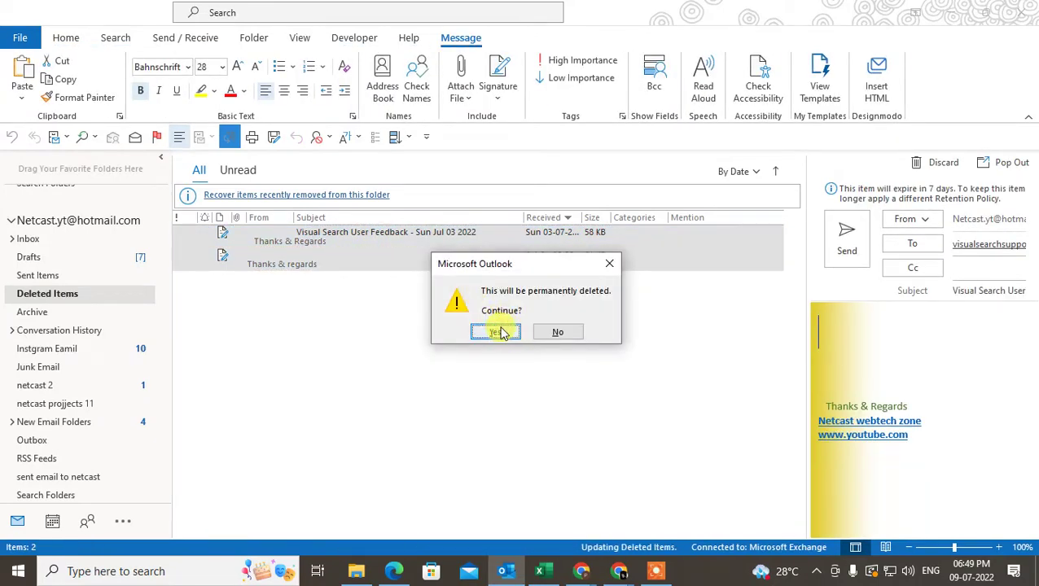
click(497, 332)
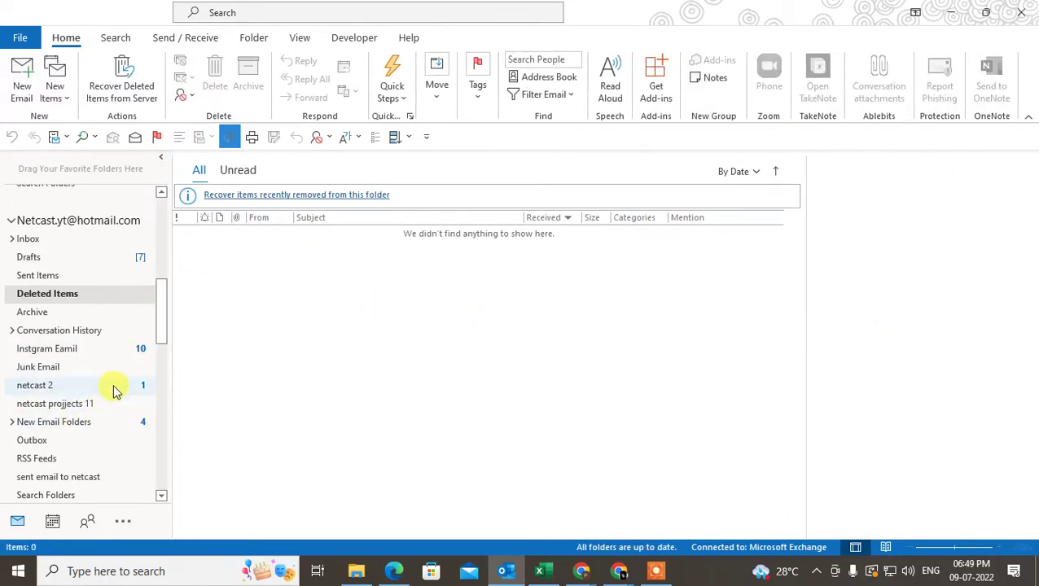
key(super+d)
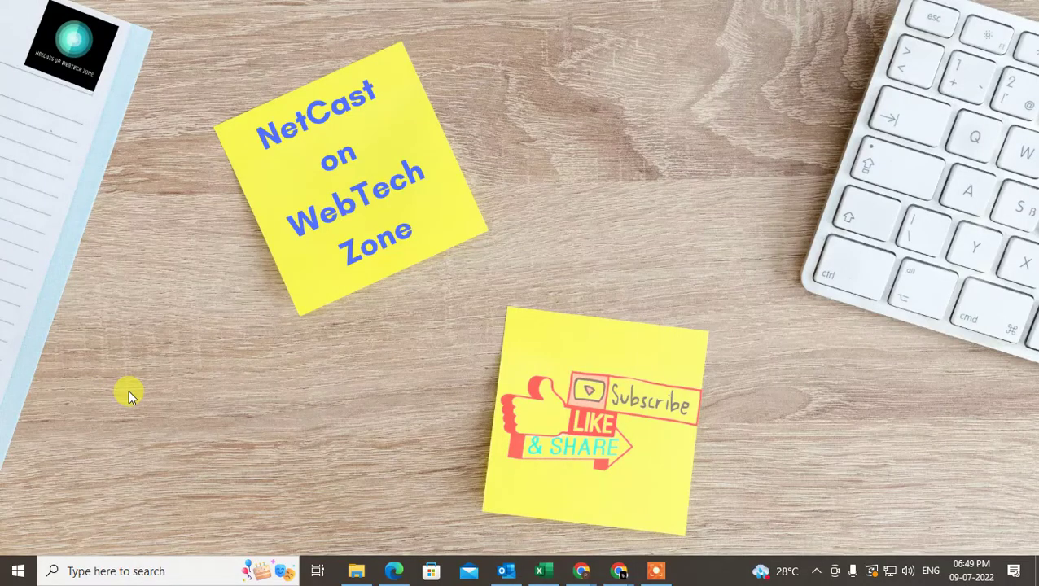